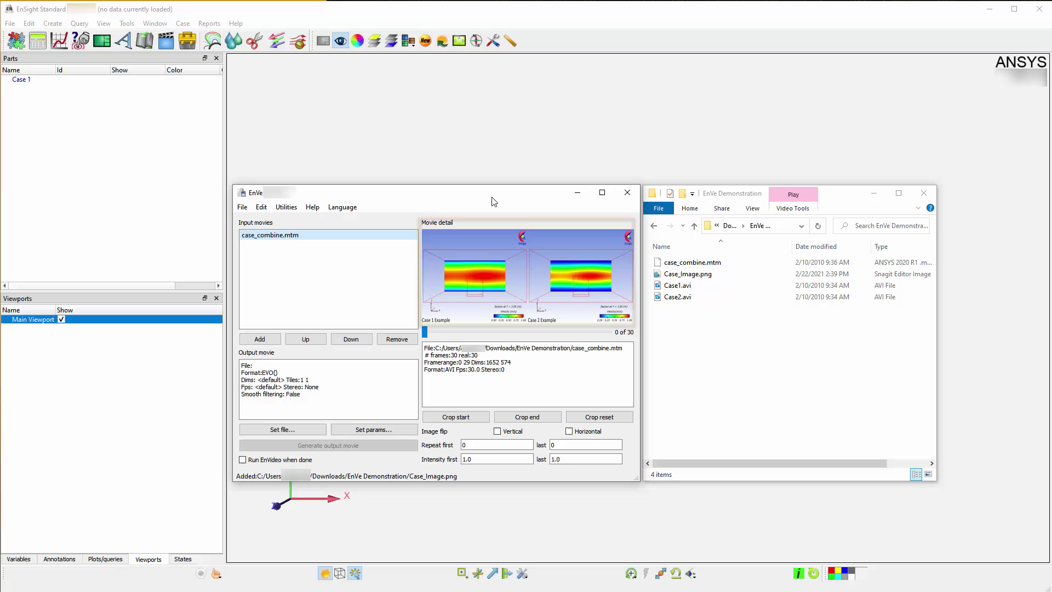
Drag Case1.avi and Case2.avi from the demonstration folder into the input movies list.
{"action": "left_click", "coordinate": [662, 286]}
{"action": "left_click", "coordinate": [660, 297], "text": "shift"}
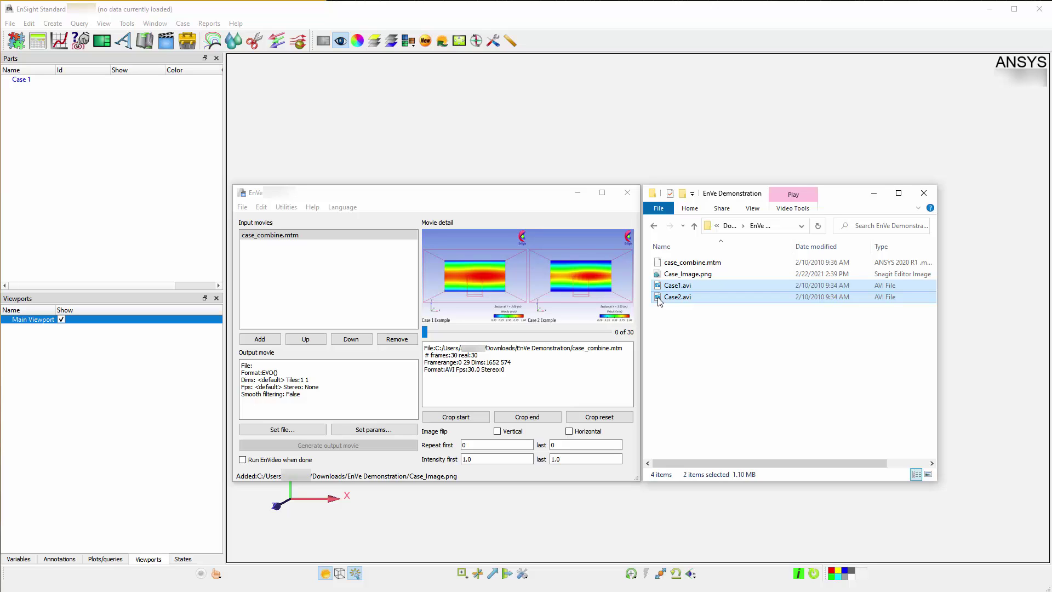
{"action": "left_click_drag", "start_coordinate": [659, 301], "coordinate": [378, 300]}
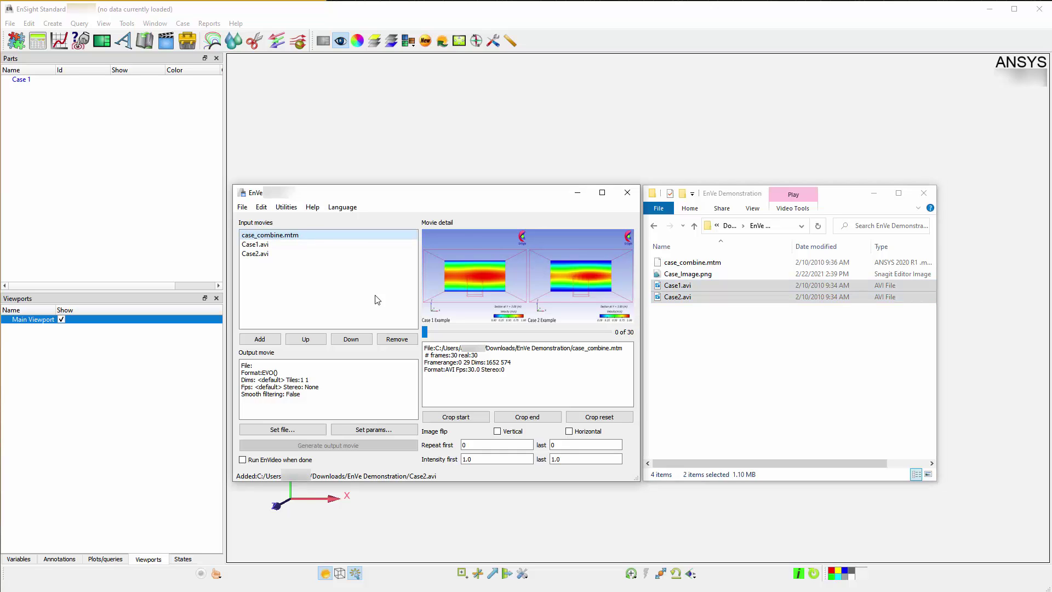
Add Case_Image.png to the input movies through File > Add.
{"action": "left_click", "coordinate": [242, 207]}
{"action": "left_click", "coordinate": [243, 230]}
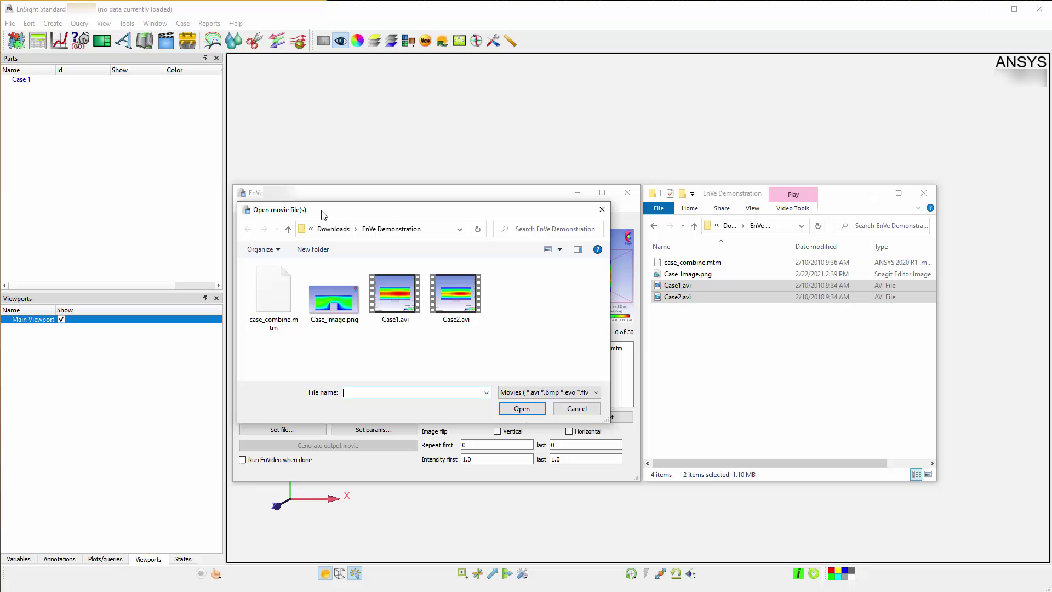
{"action": "left_click", "coordinate": [326, 296]}
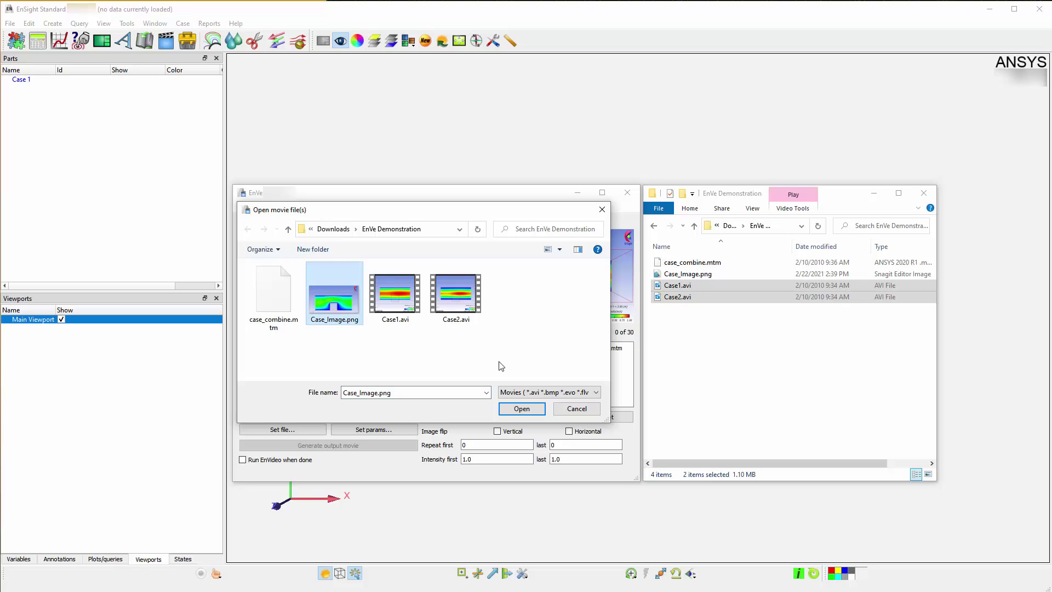
{"action": "left_click", "coordinate": [530, 410]}
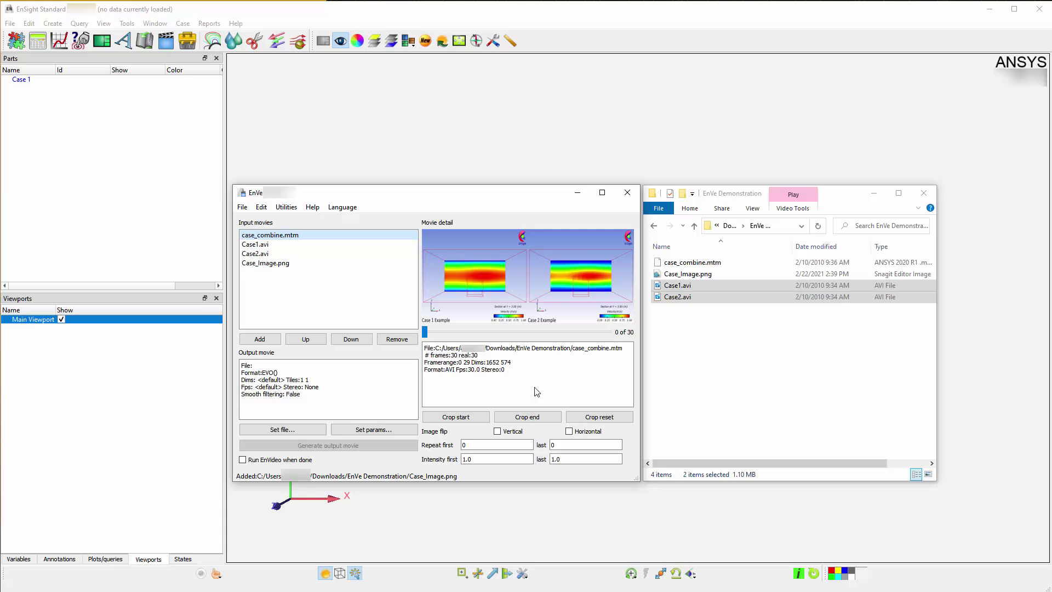
{"action": "left_click", "coordinate": [280, 247]}
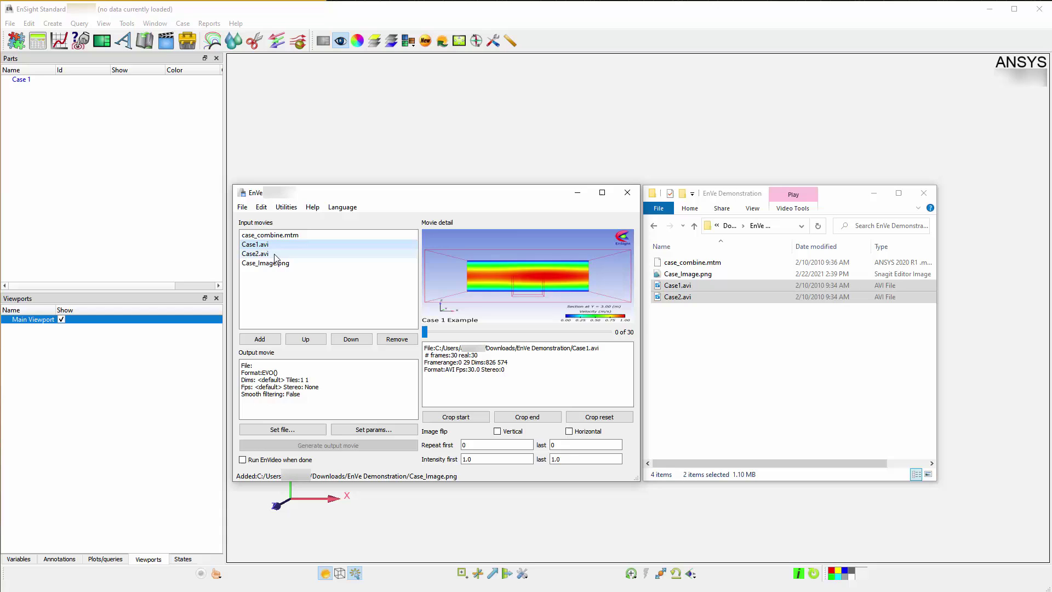
{"action": "left_click", "coordinate": [276, 255]}
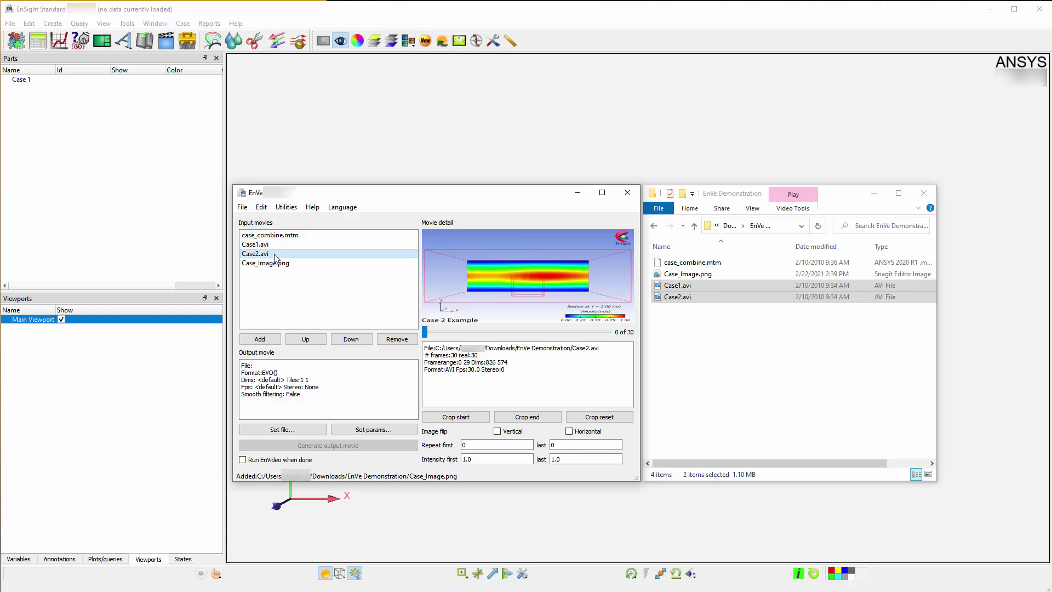
{"action": "left_click", "coordinate": [305, 340]}
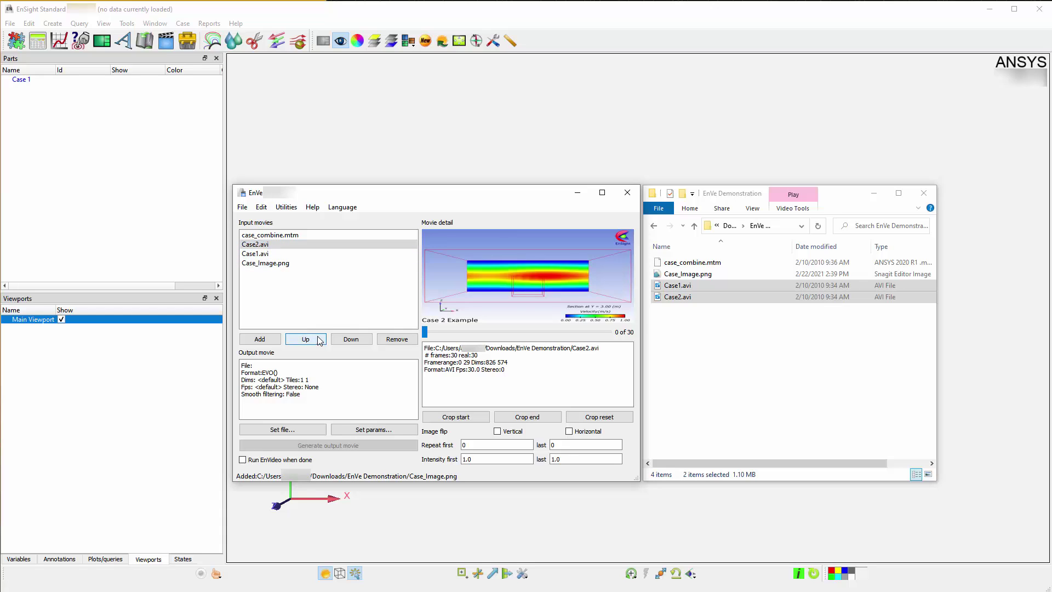
{"action": "left_click", "coordinate": [351, 339]}
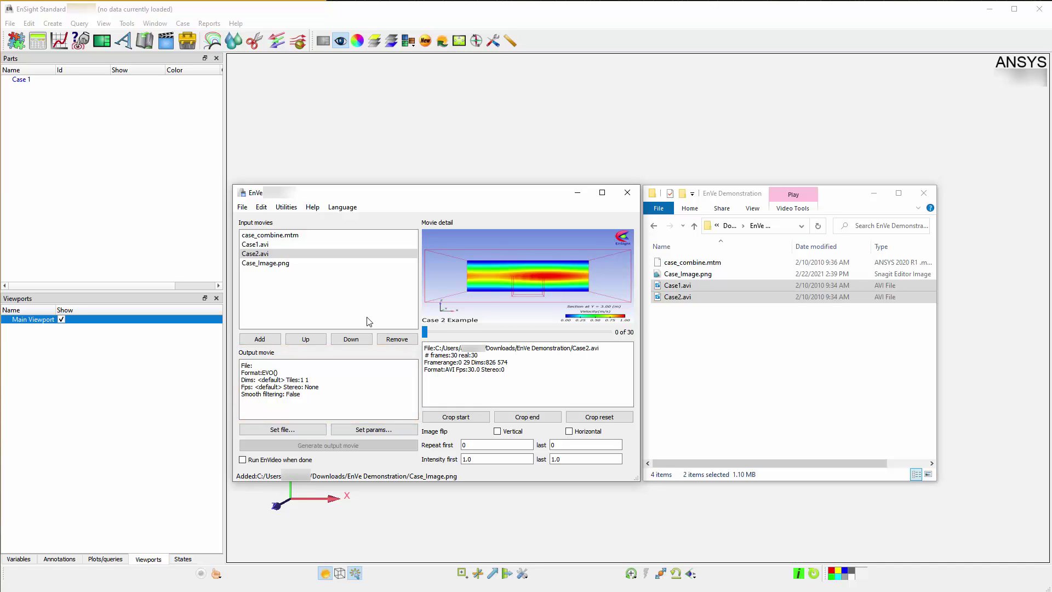
Trial-crop Case2.avi at frame 7 and flip it, then reset it and open movie parameters.
{"action": "left_click_drag", "start_coordinate": [425, 332], "coordinate": [407, 321]}
{"action": "left_click_drag", "start_coordinate": [425, 332], "coordinate": [472, 339]}
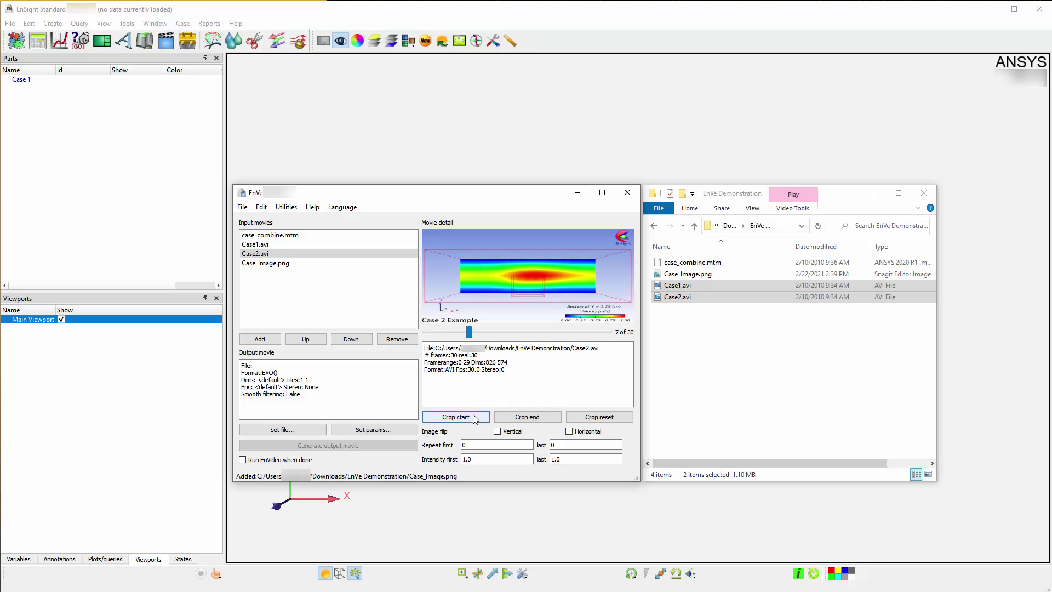
{"action": "left_click", "coordinate": [474, 419]}
{"action": "left_click", "coordinate": [497, 431]}
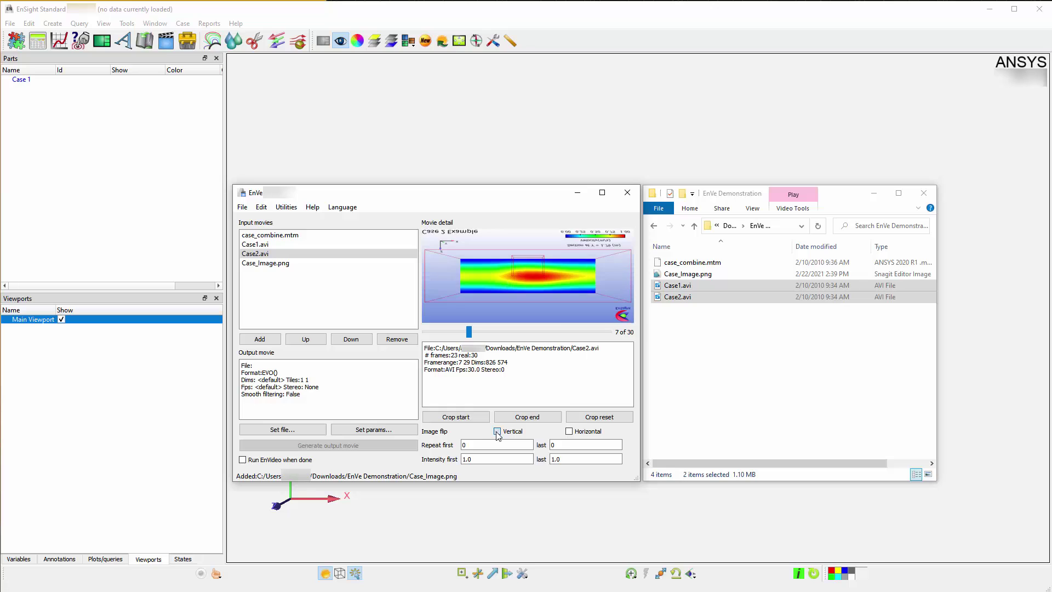
{"action": "left_click", "coordinate": [497, 432]}
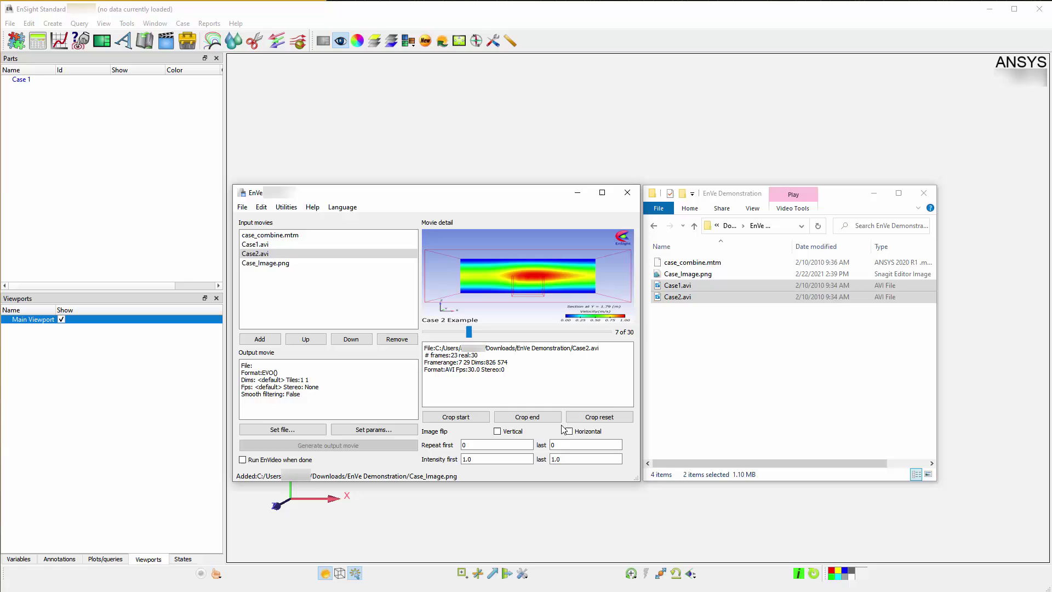
{"action": "left_click", "coordinate": [578, 420]}
{"action": "left_click", "coordinate": [404, 431]}
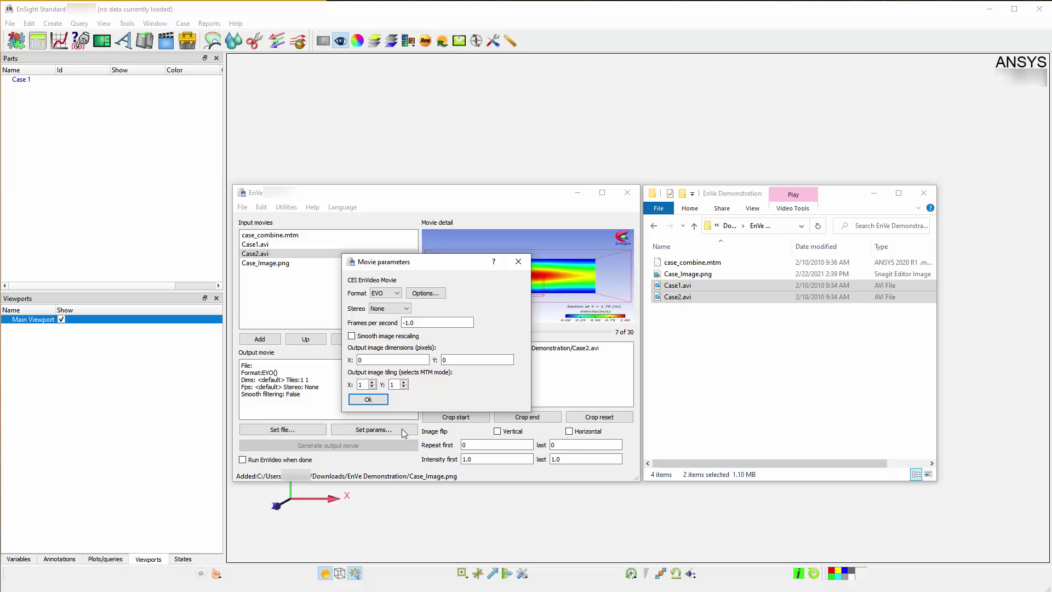
Set the output movie format to AVI and confirm the parameters.
{"action": "left_click", "coordinate": [387, 293]}
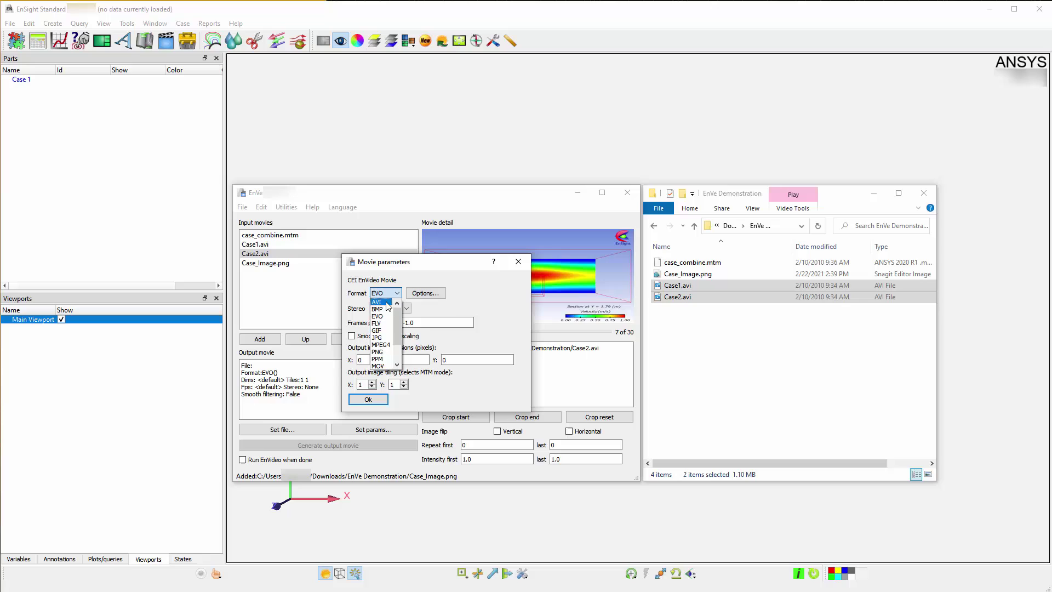
{"action": "left_click", "coordinate": [377, 302]}
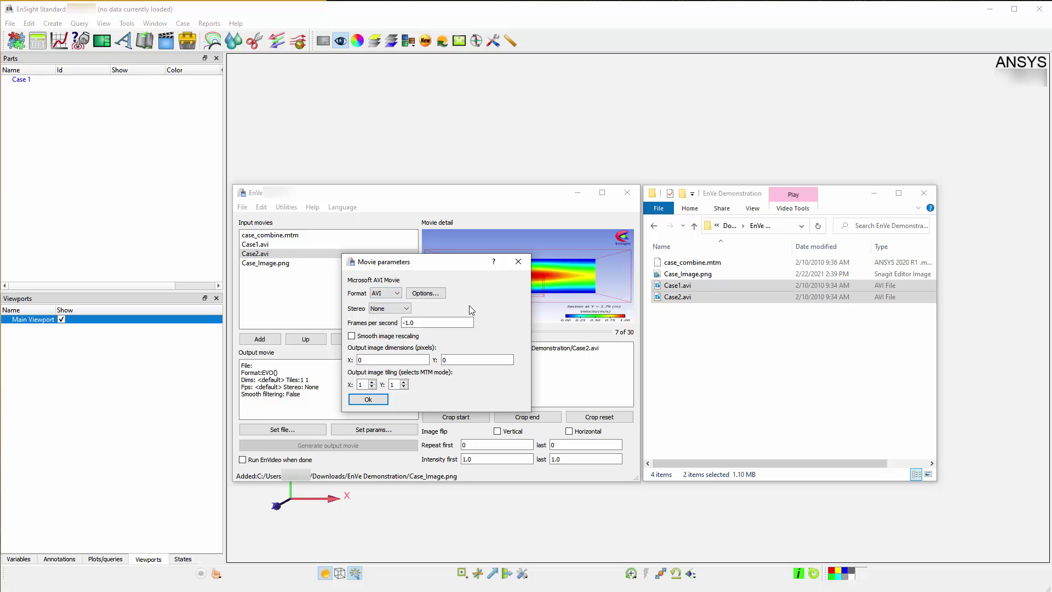
{"action": "left_click", "coordinate": [368, 399]}
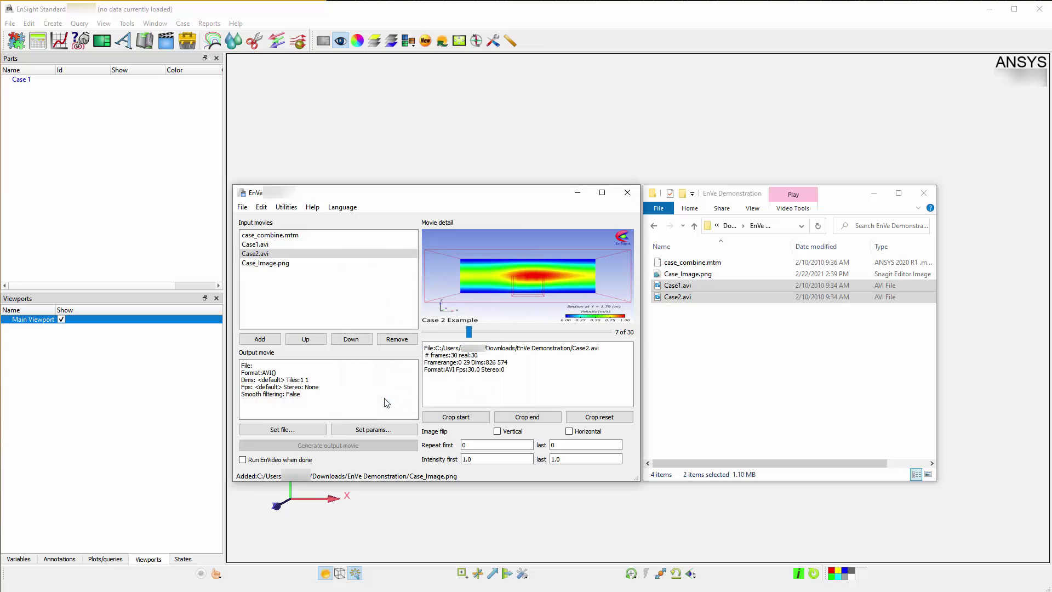
Name the output file Movie in the EnVe Demonstration folder and generate it.
{"action": "left_click", "coordinate": [315, 431]}
{"action": "type", "text": "Movie"}
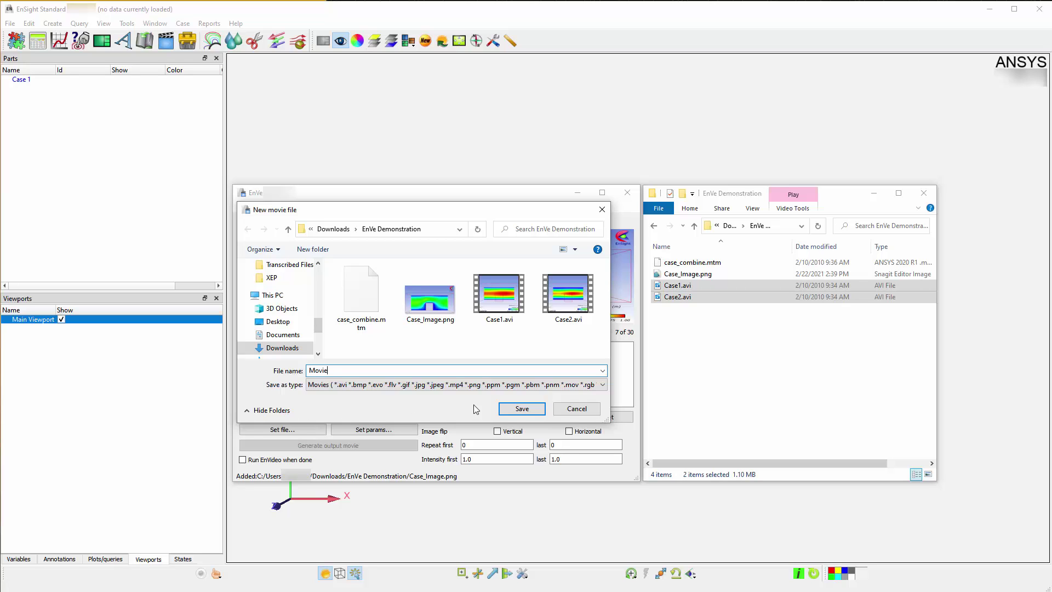
{"action": "left_click", "coordinate": [522, 410]}
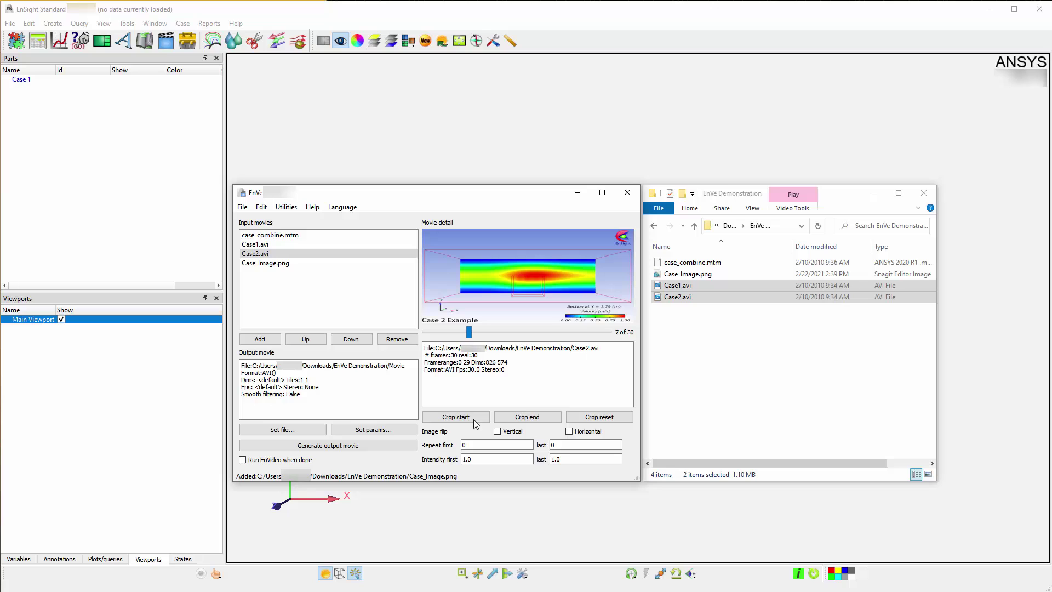
{"action": "left_click", "coordinate": [400, 447]}
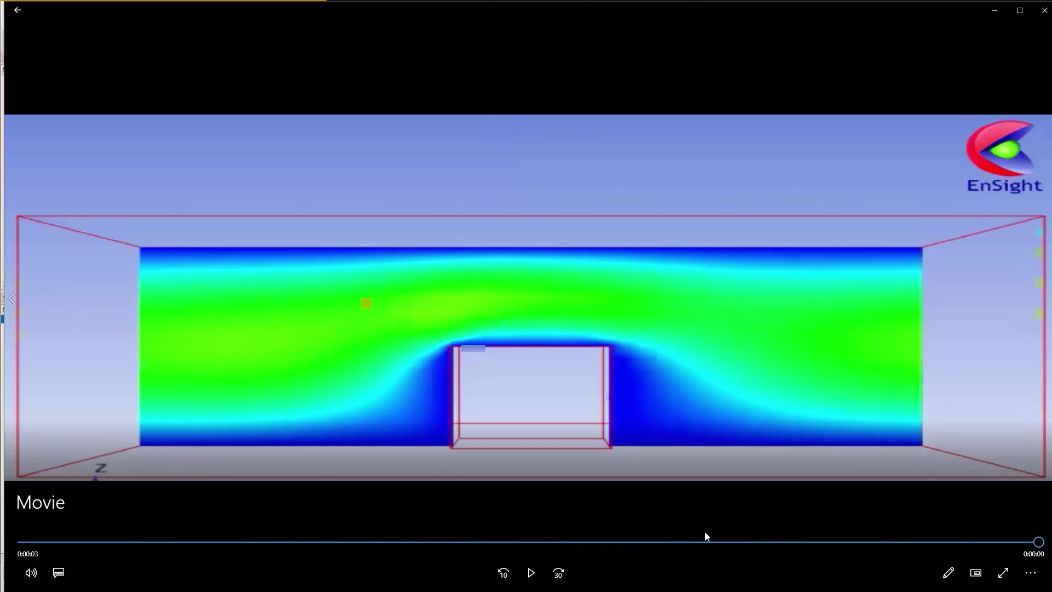
Close the Movies & TV player after reviewing Movie.avi.
{"action": "left_click", "coordinate": [1042, 11]}
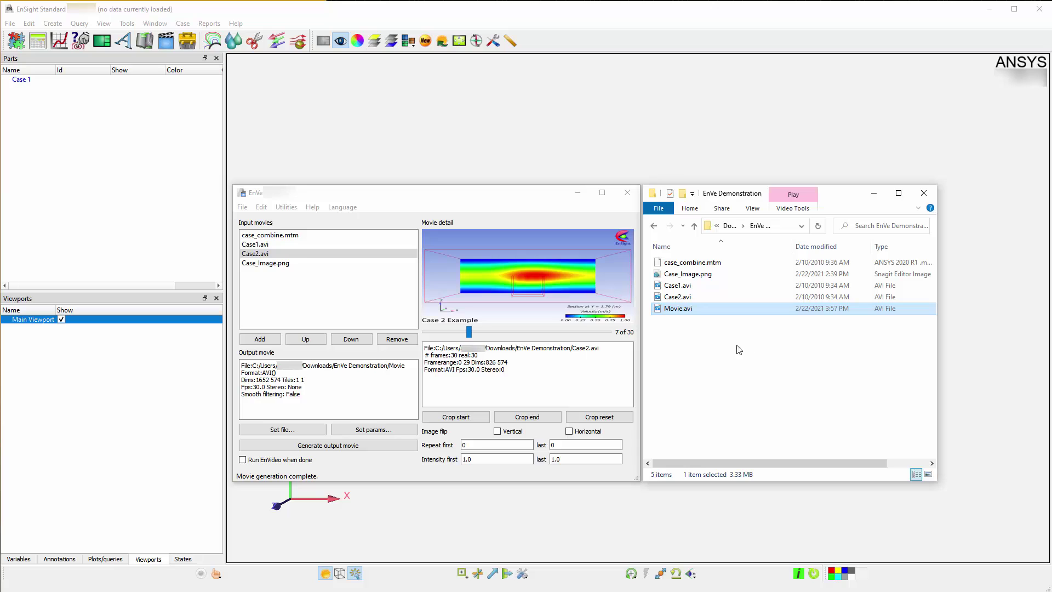
Append a second Case1.avi to the input movies and remove case_combine.mtm.
{"action": "left_click_drag", "start_coordinate": [675, 285], "coordinate": [327, 306]}
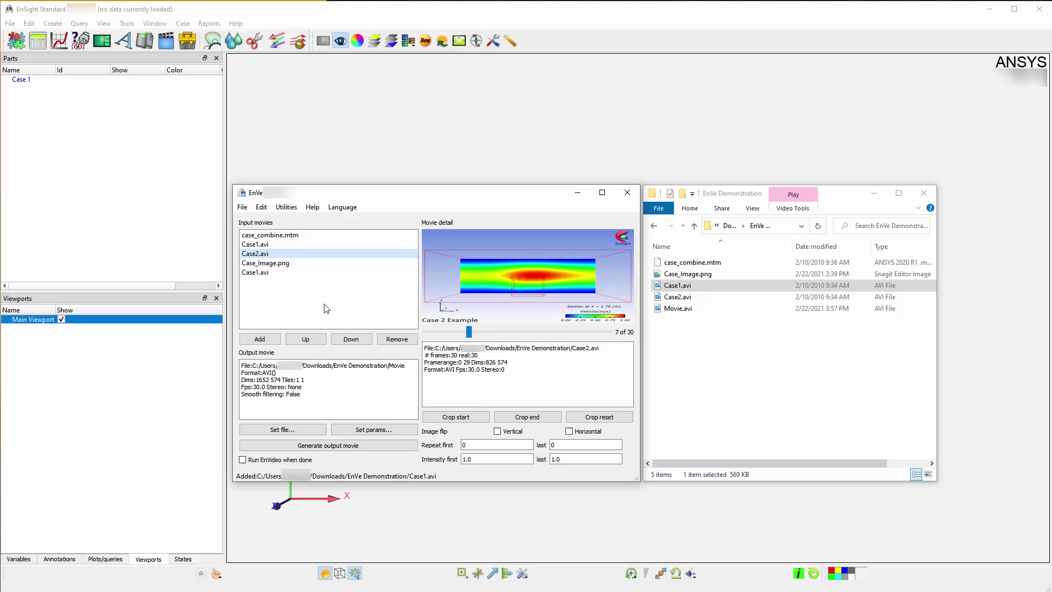
{"action": "left_click", "coordinate": [290, 235]}
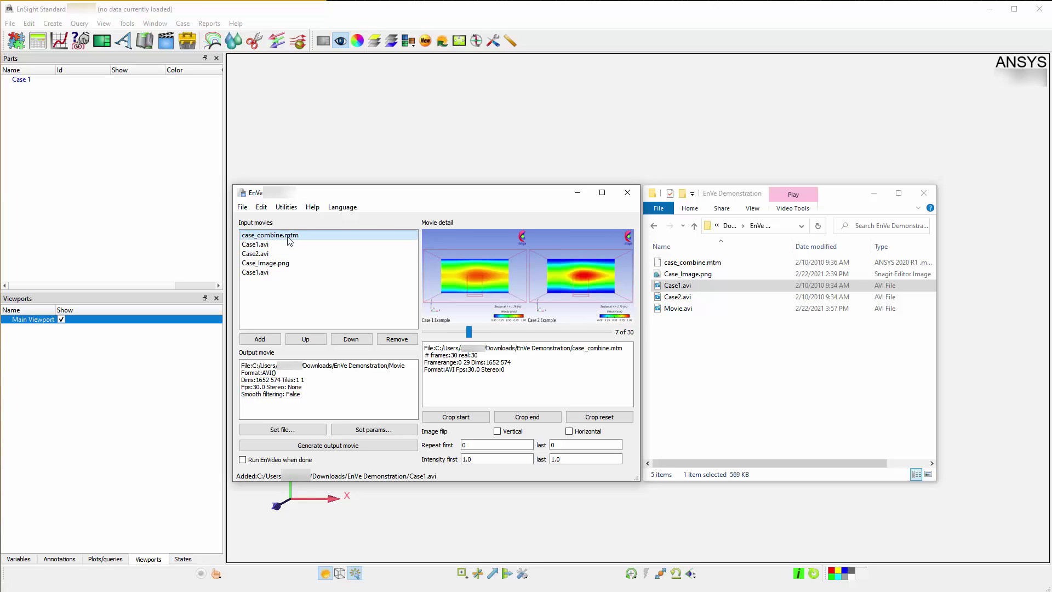
{"action": "left_click", "coordinate": [395, 340]}
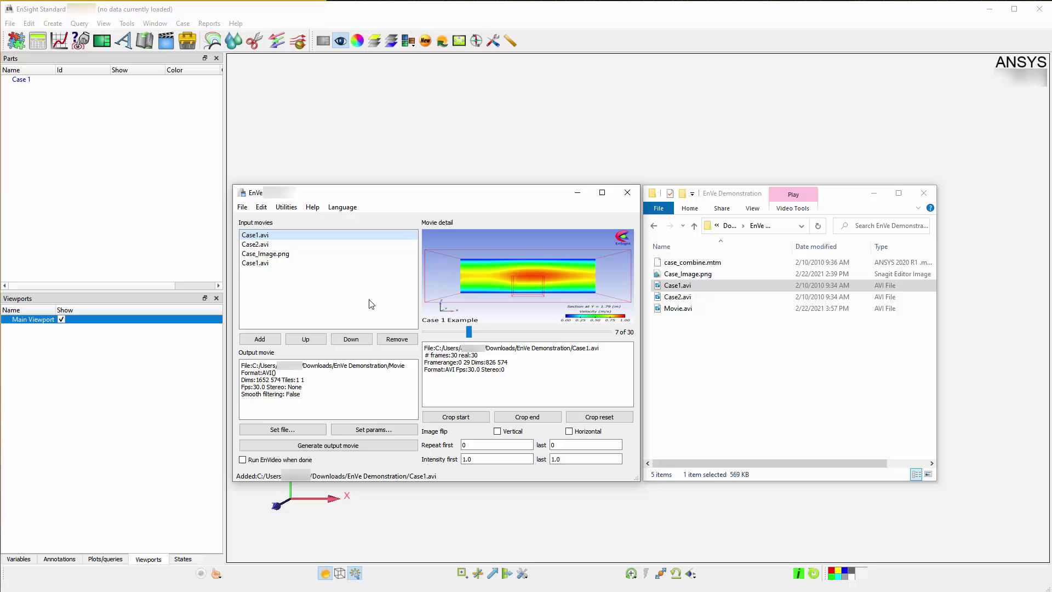
Set Case_Image.png's Repeat first value to 30, making it 31 frames long.
{"action": "left_click", "coordinate": [285, 256]}
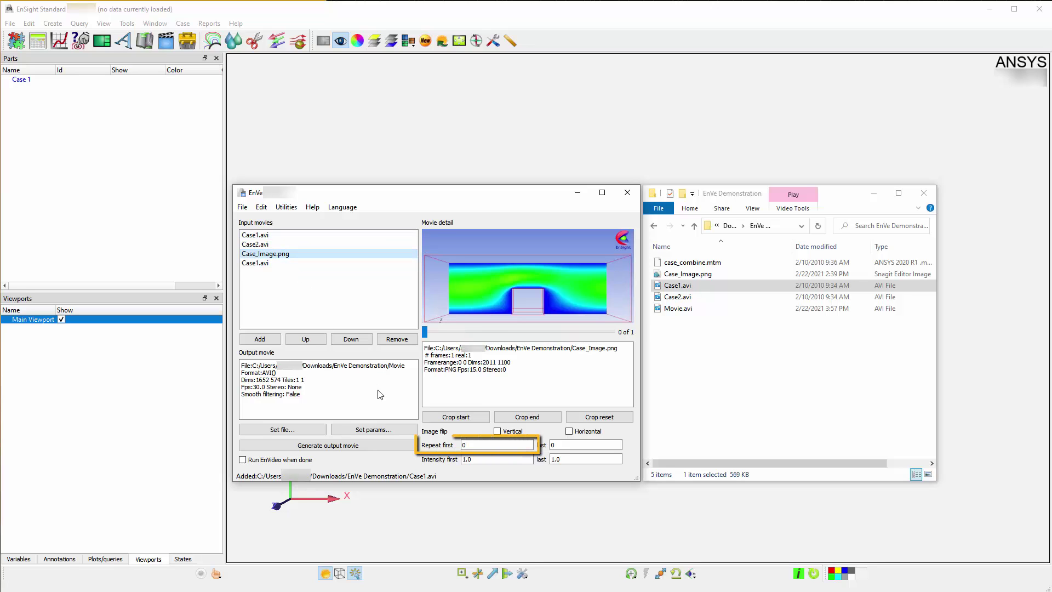
{"action": "double_click", "coordinate": [493, 447]}
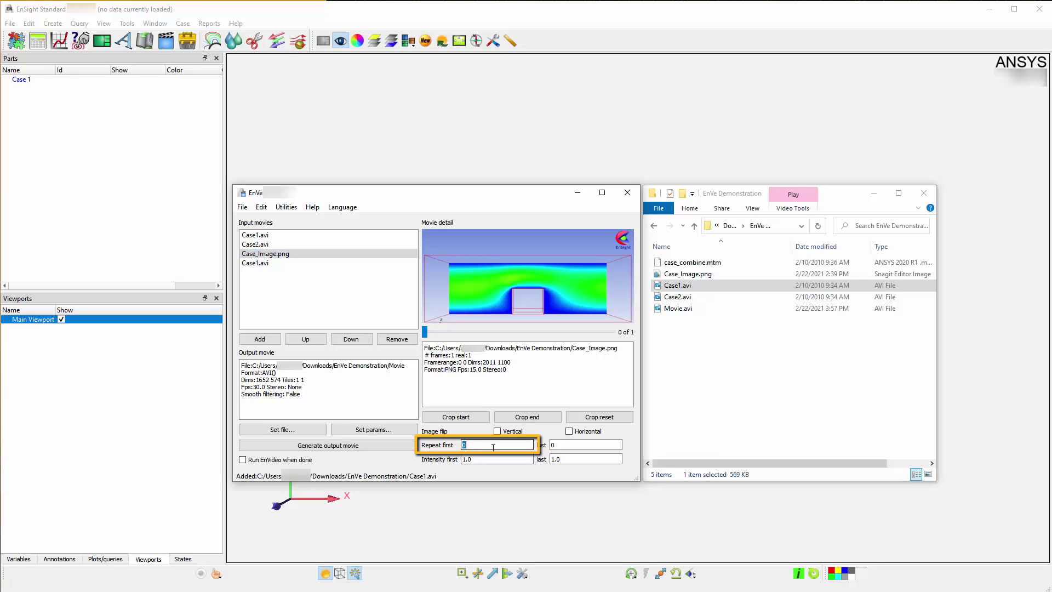
{"action": "type", "text": "30"}
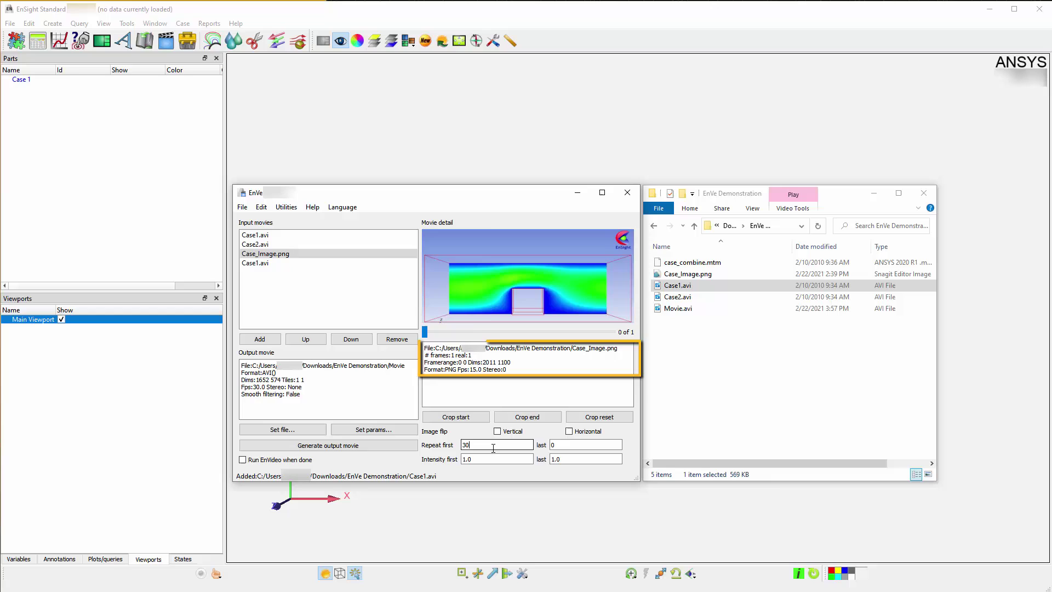
{"action": "key", "text": "Return"}
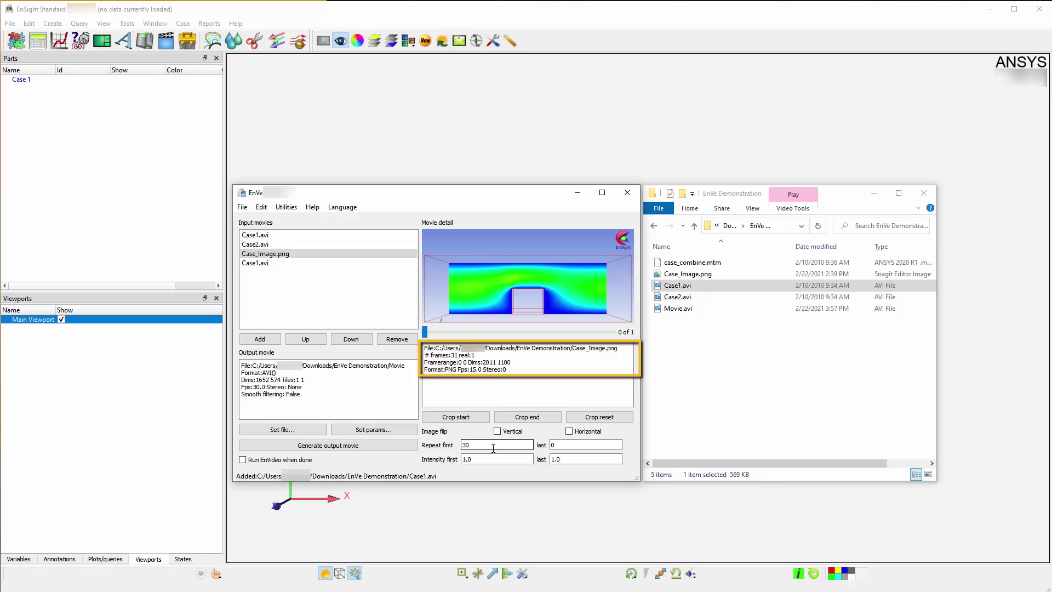